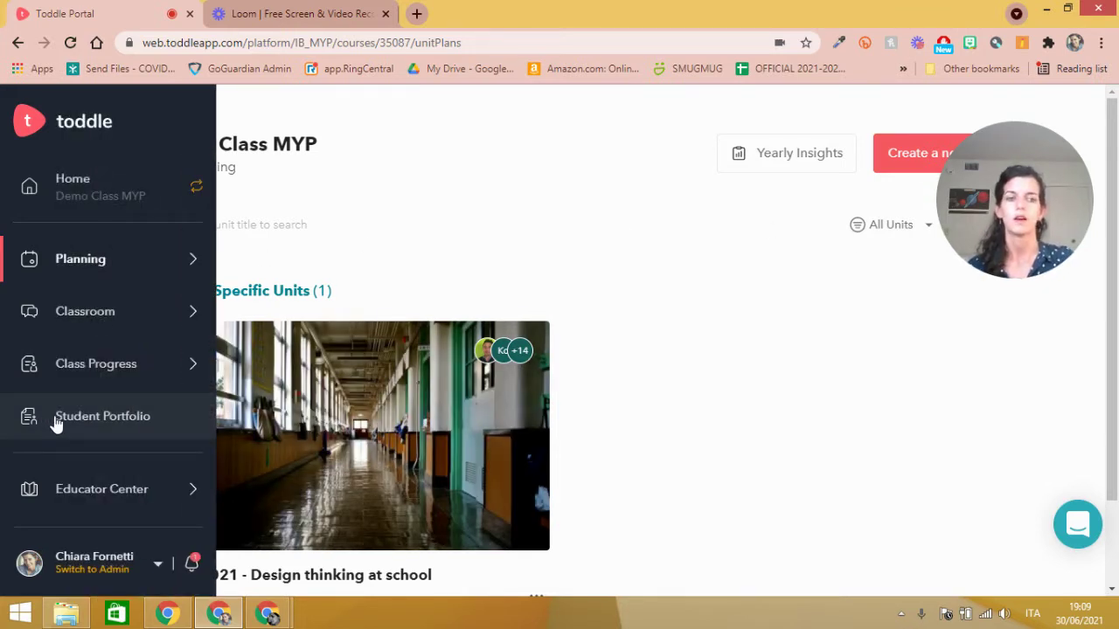
Step: Open Demo Class MYP's Student Portfolio, showing the test student's sign-in and family invite codes
left_click(56, 420)
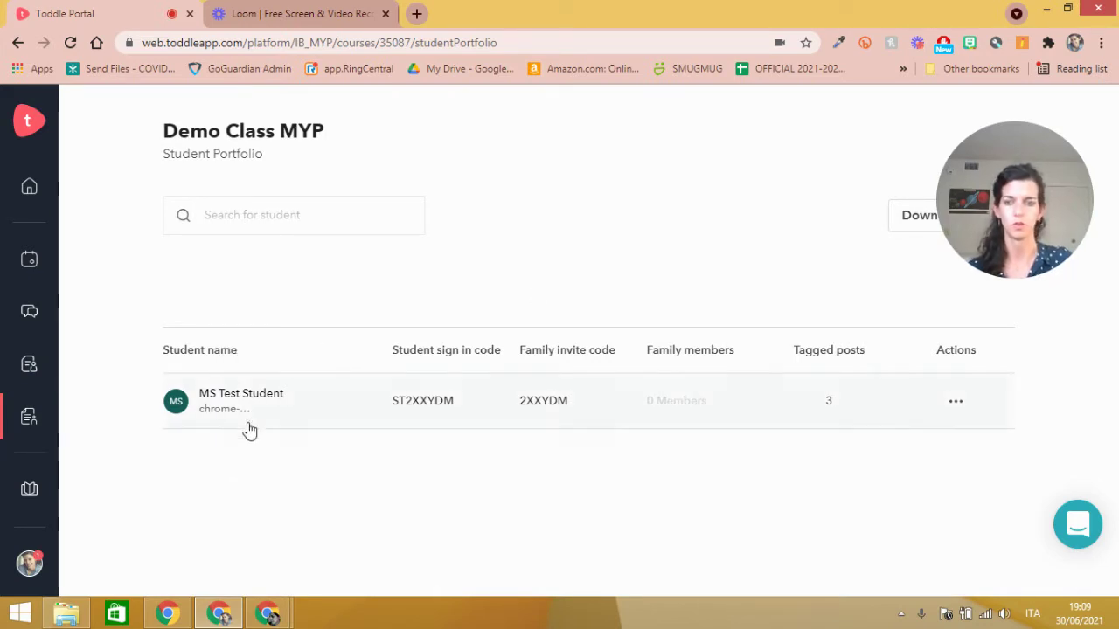
mouse_move(1014, 200)
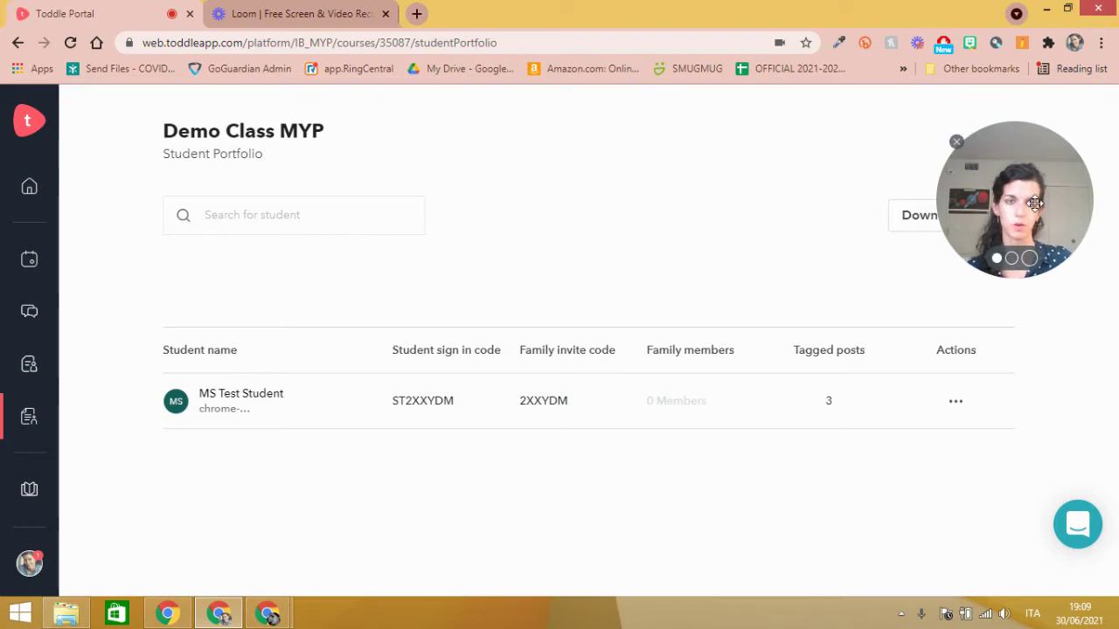
left_click_drag(1034, 203, 1053, 172)
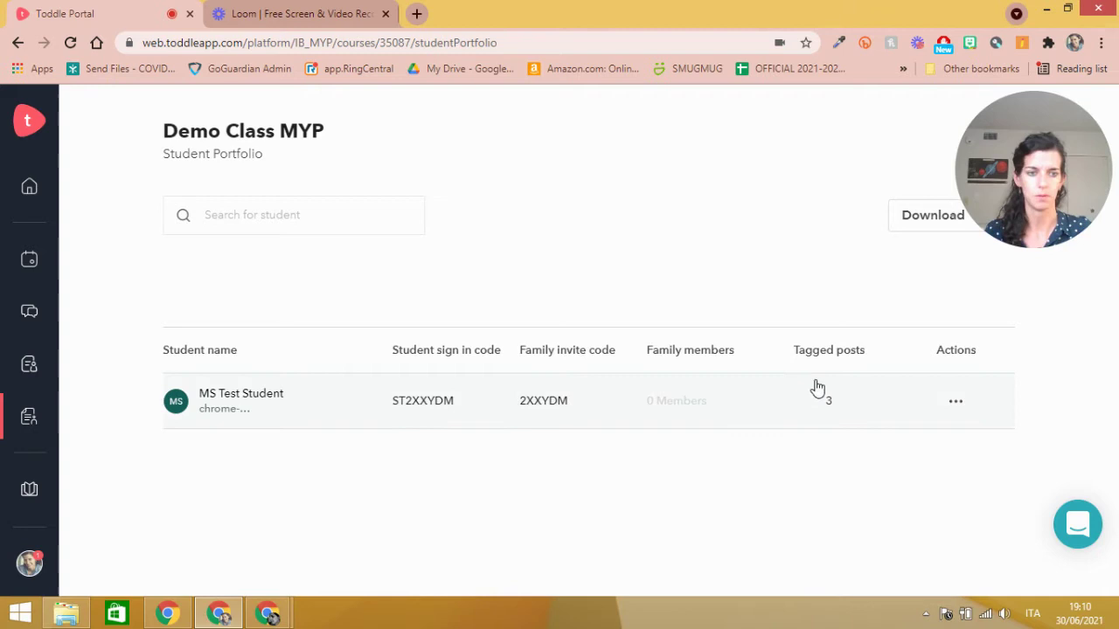
Step: Print MS Test Student's family invite letter as a PDF from the row's Actions menu
left_click(953, 406)
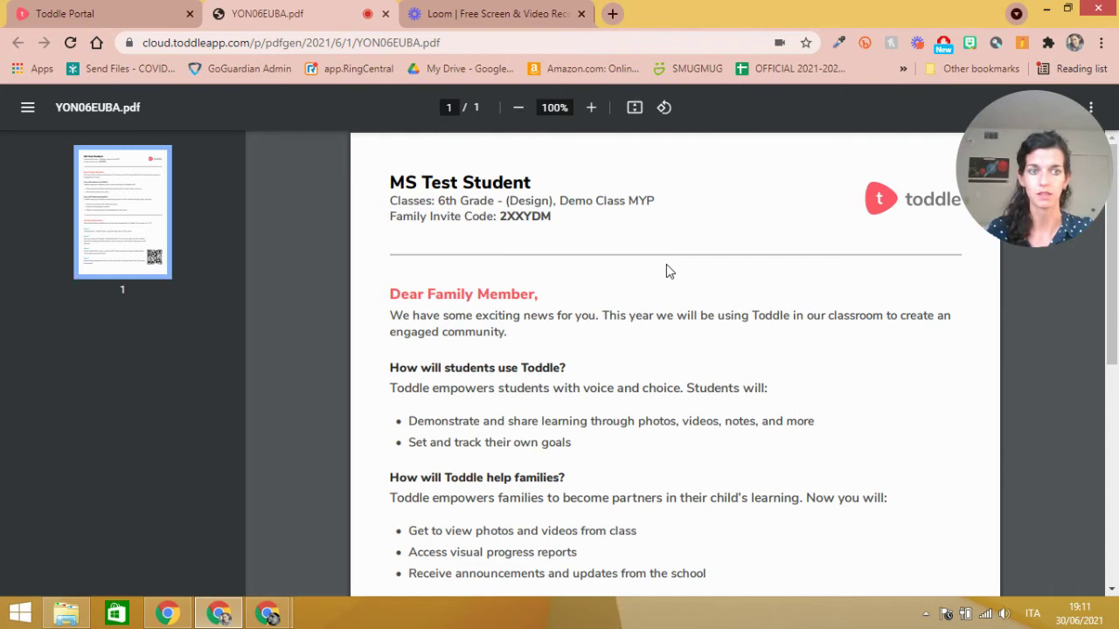
scroll(666, 269, "down", 2)
scroll(666, 269, "down", 3)
scroll(666, 269, "up", 4)
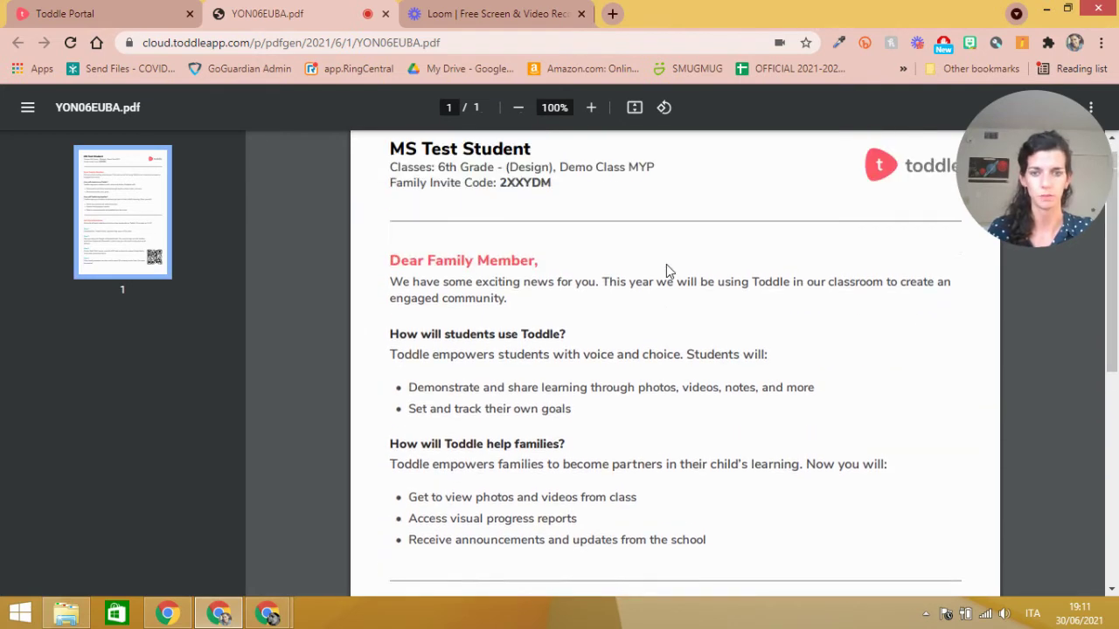
scroll(667, 269, "up", 1)
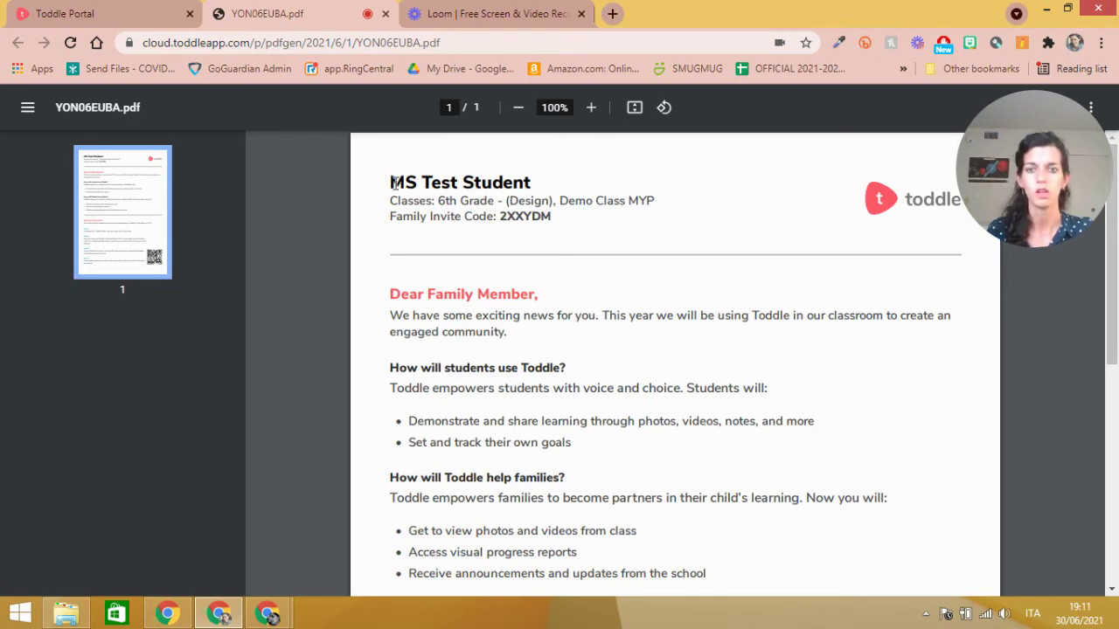
left_click_drag(393, 183, 532, 184)
left_click_drag(391, 201, 547, 196)
left_click(549, 196)
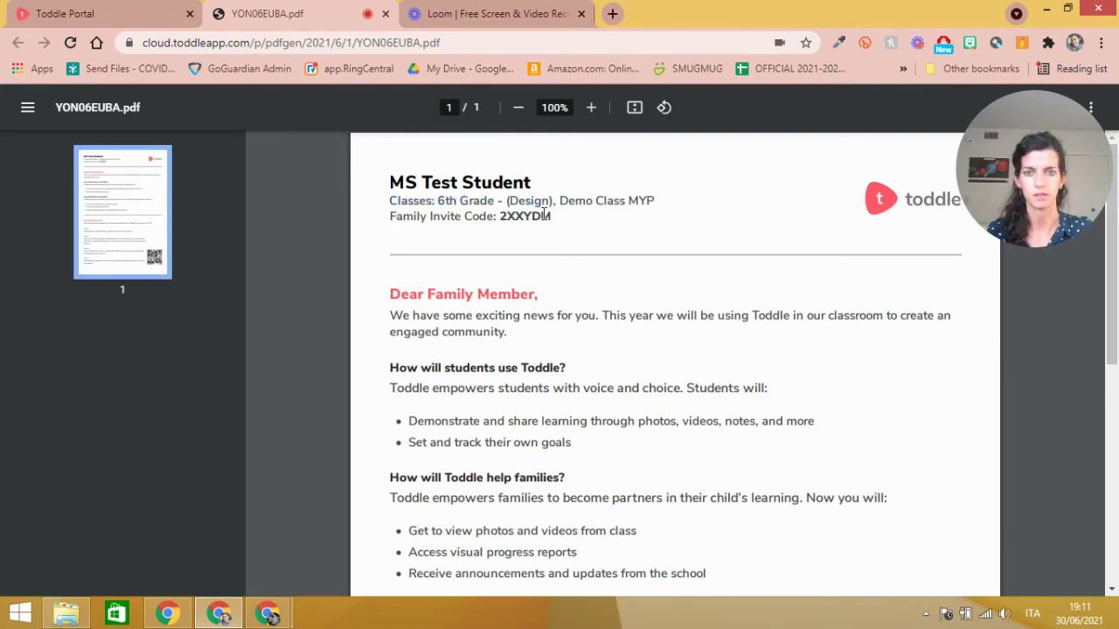
double_click(525, 216)
left_click_drag(391, 200, 649, 194)
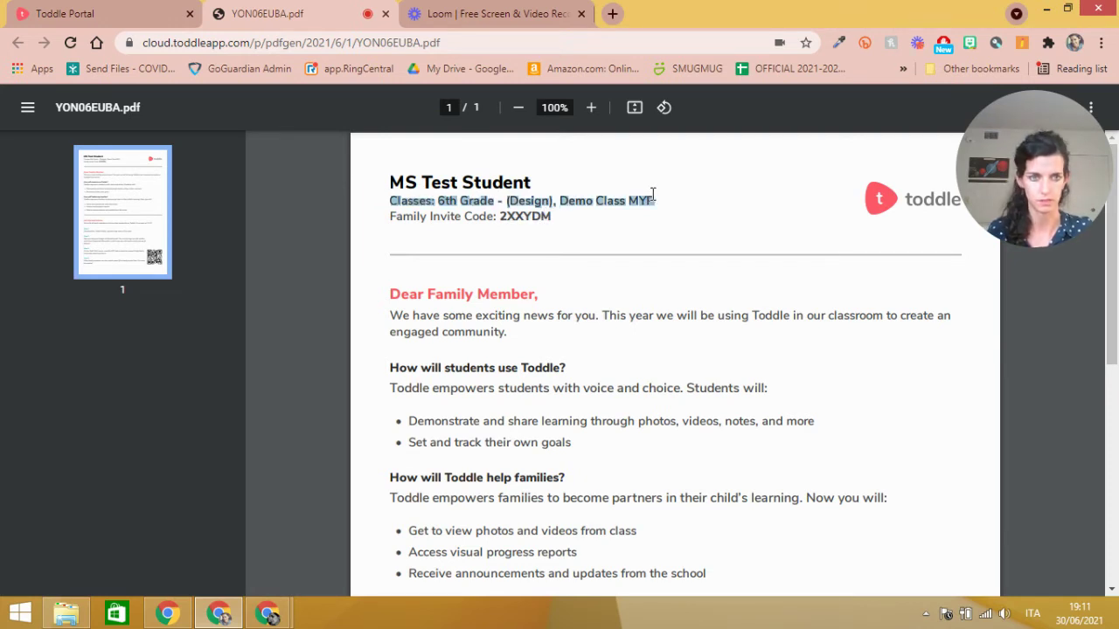
double_click(525, 216)
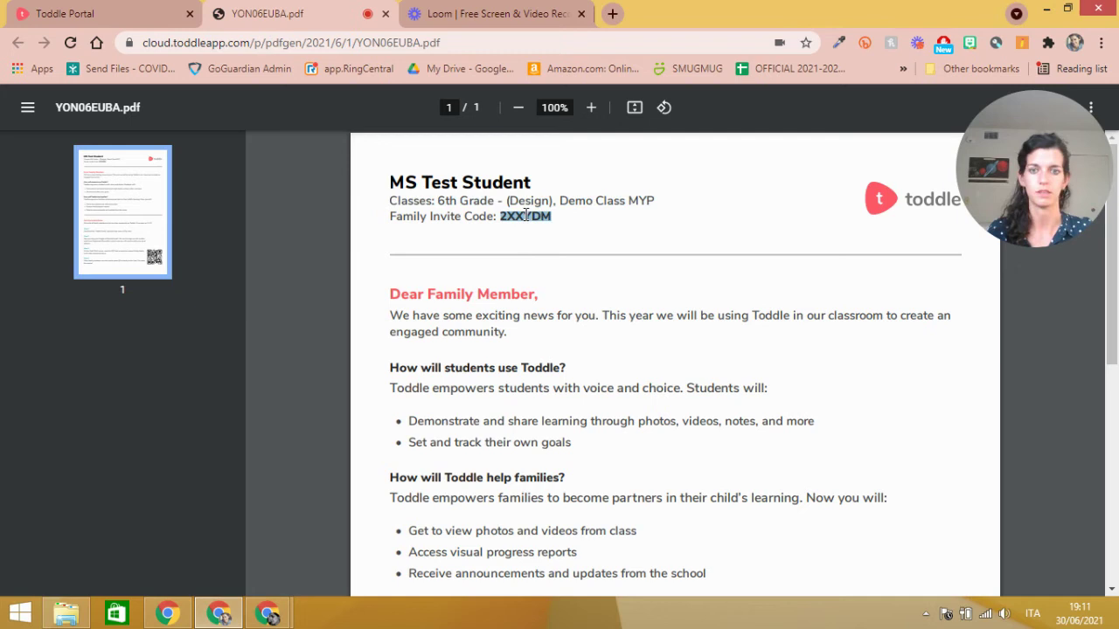
left_click(74, 12)
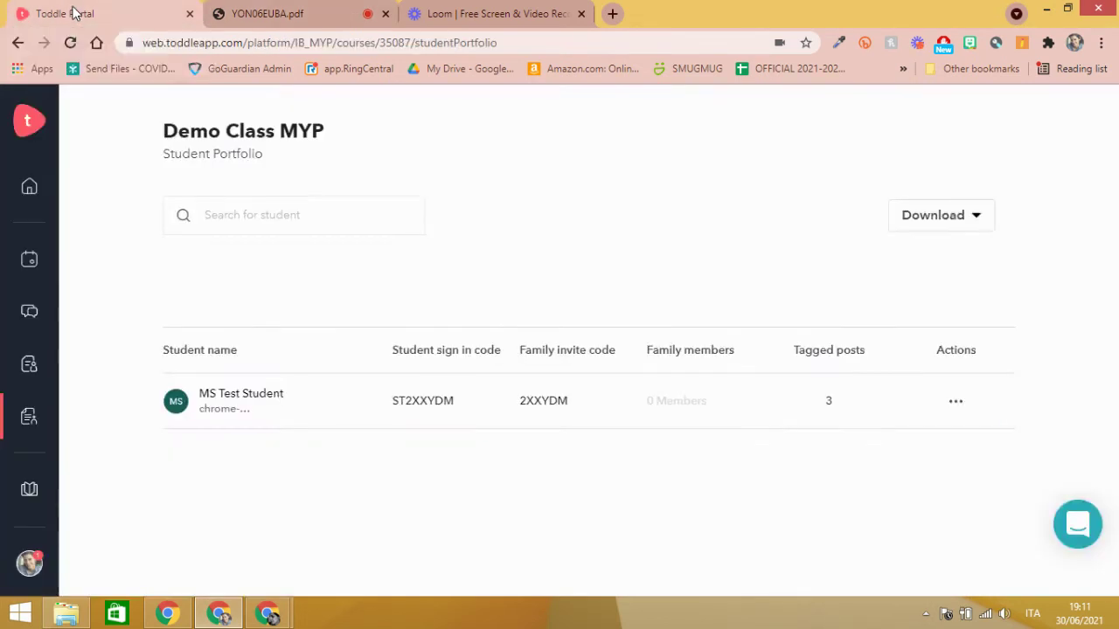
left_click(253, 403)
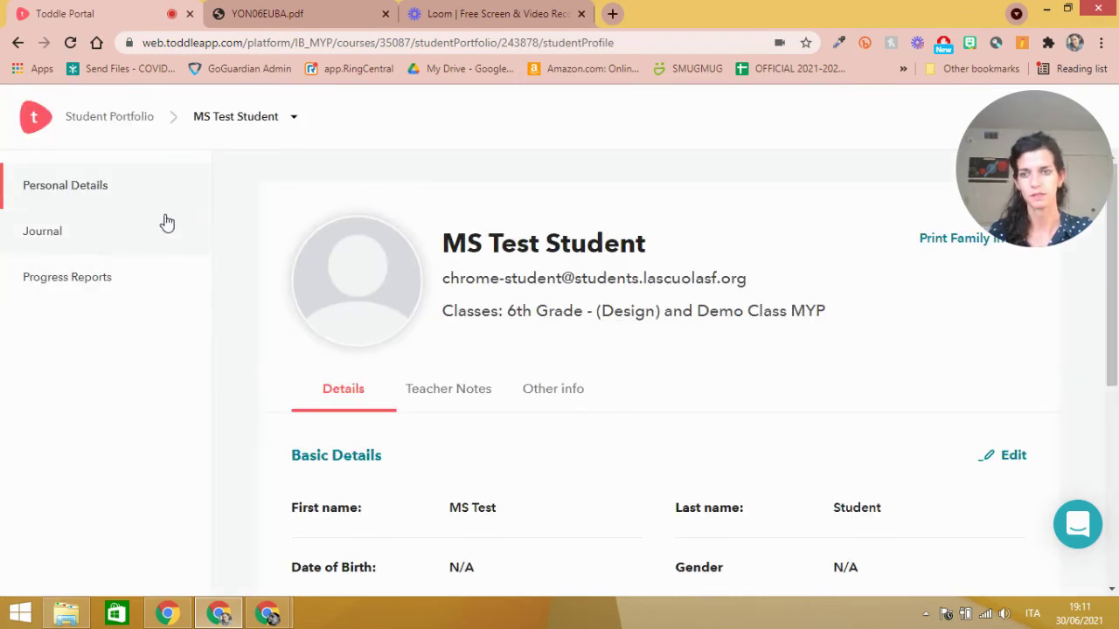
scroll(659, 247, "down", 1)
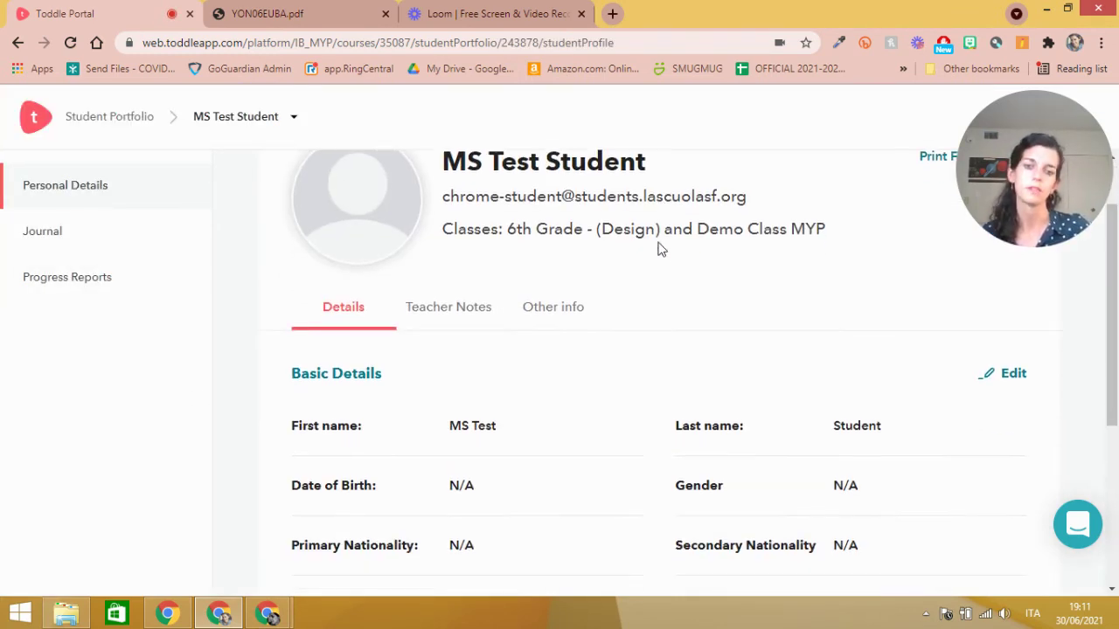
scroll(594, 251, "down", 1)
left_click(442, 229)
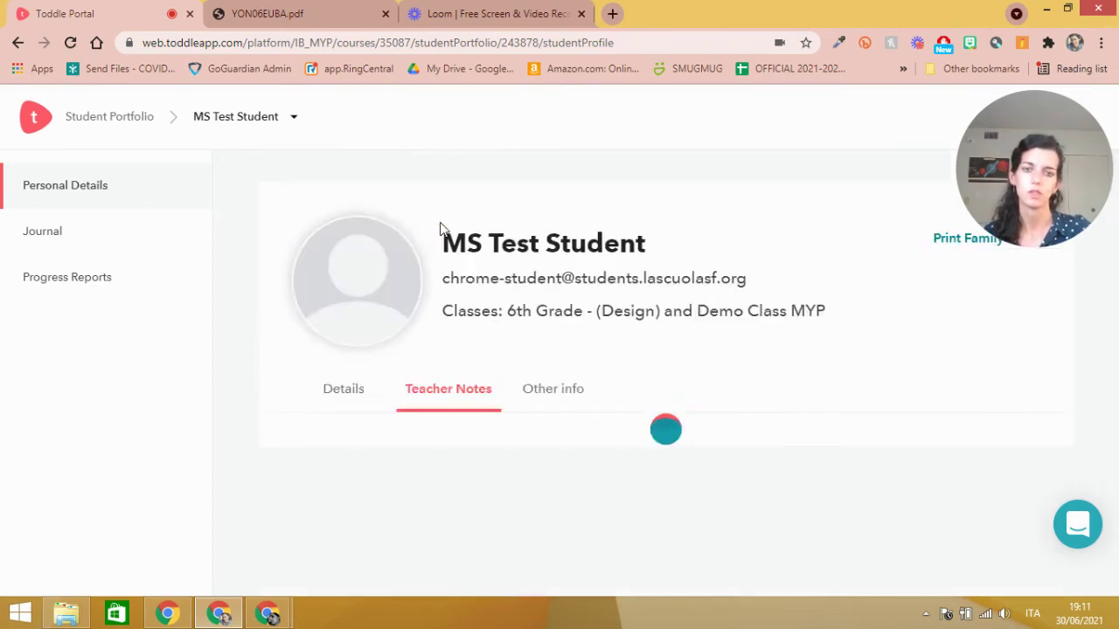
scroll(577, 241, "down", 2)
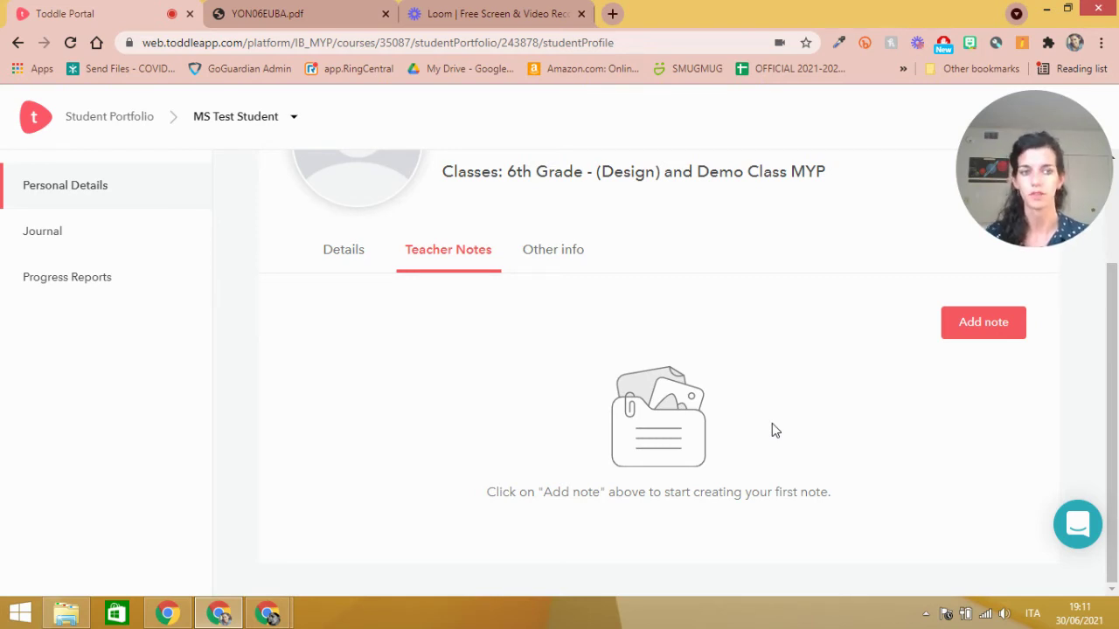
left_click(997, 333)
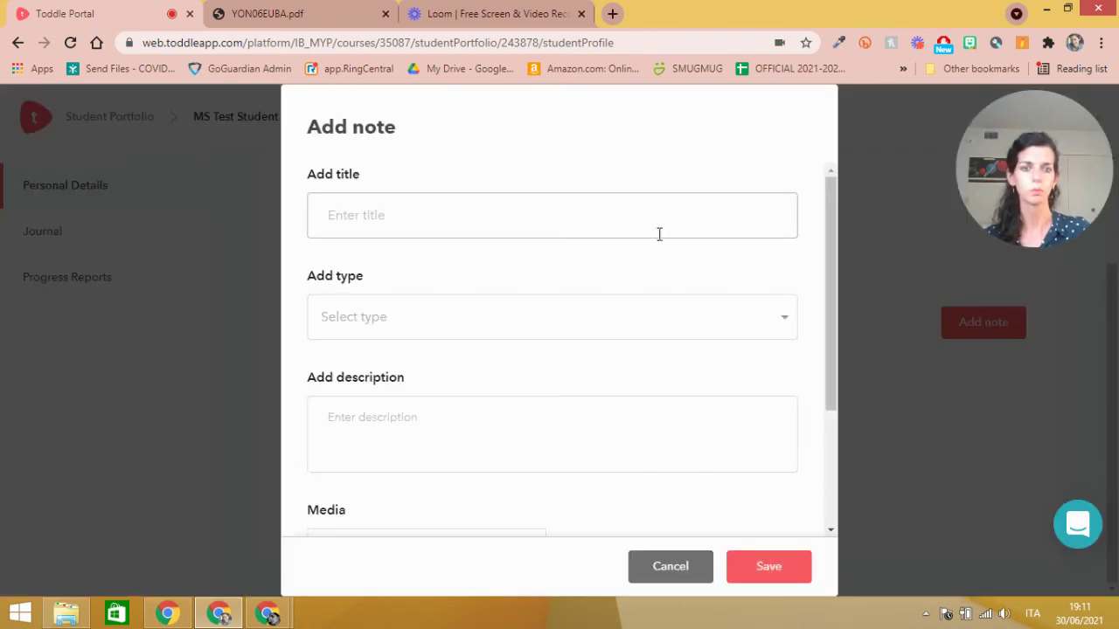
left_click(737, 316)
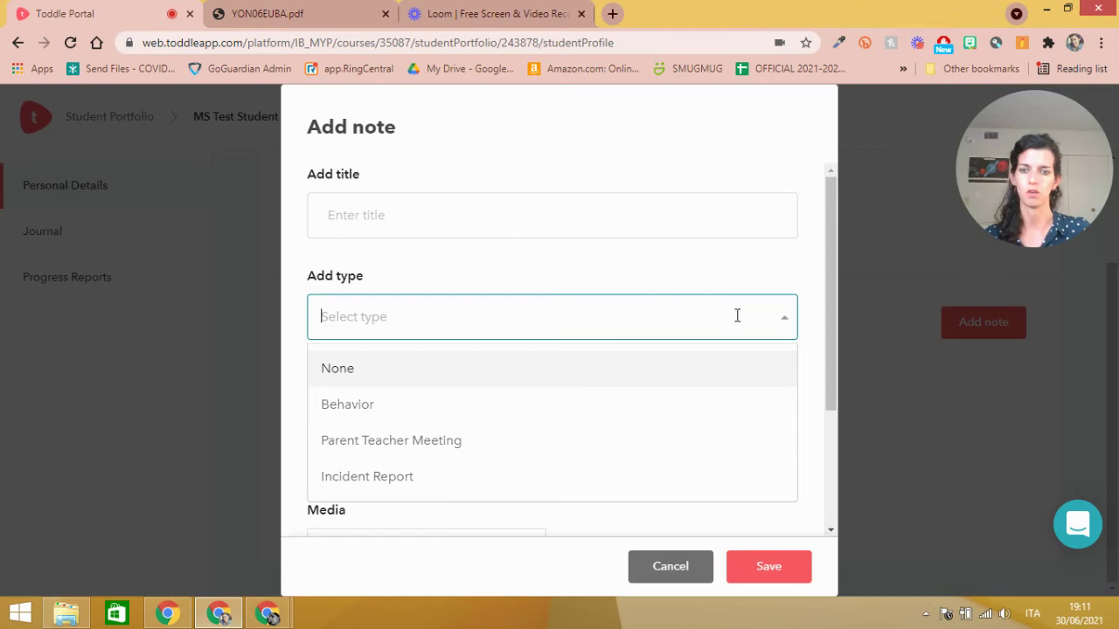
scroll(737, 315, "down", 1)
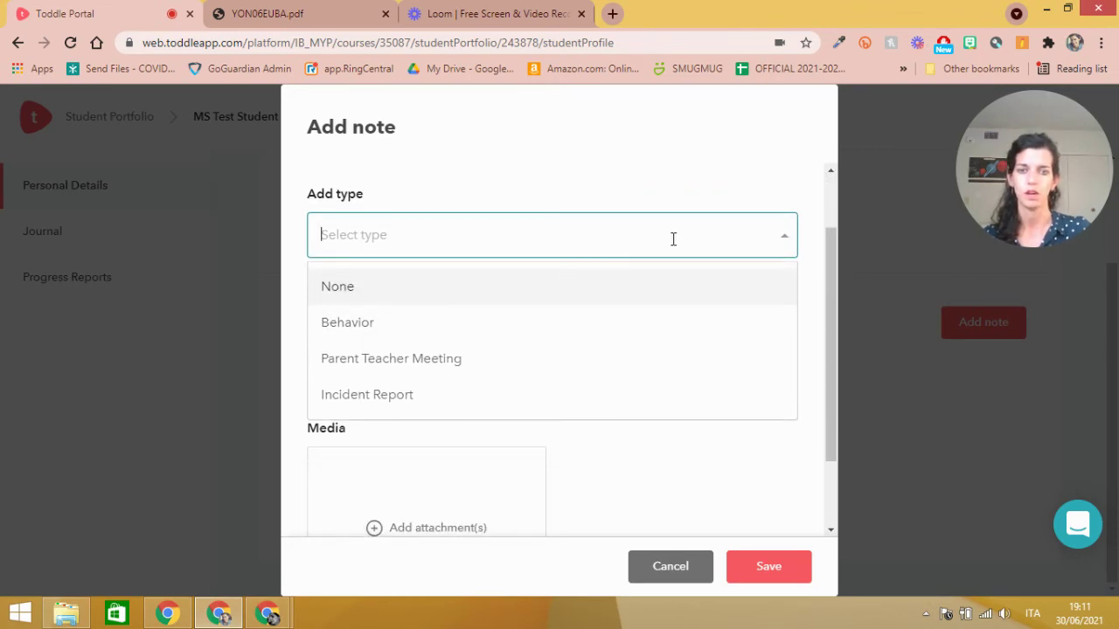
left_click(375, 482)
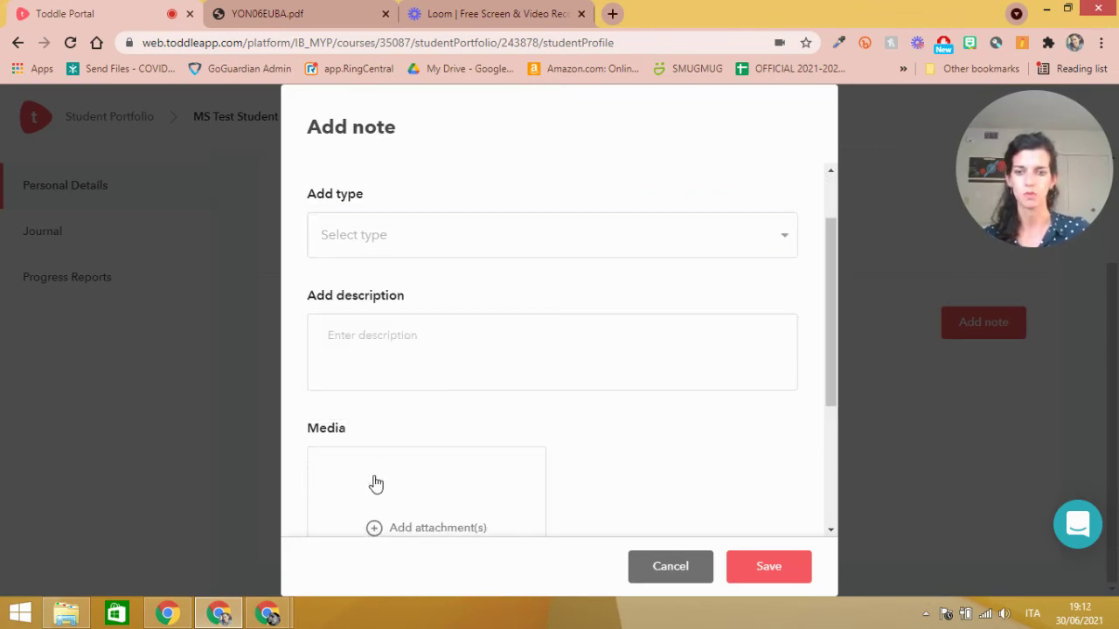
scroll(437, 445, "down", 2)
left_click(434, 420)
scroll(577, 464, "down", 1)
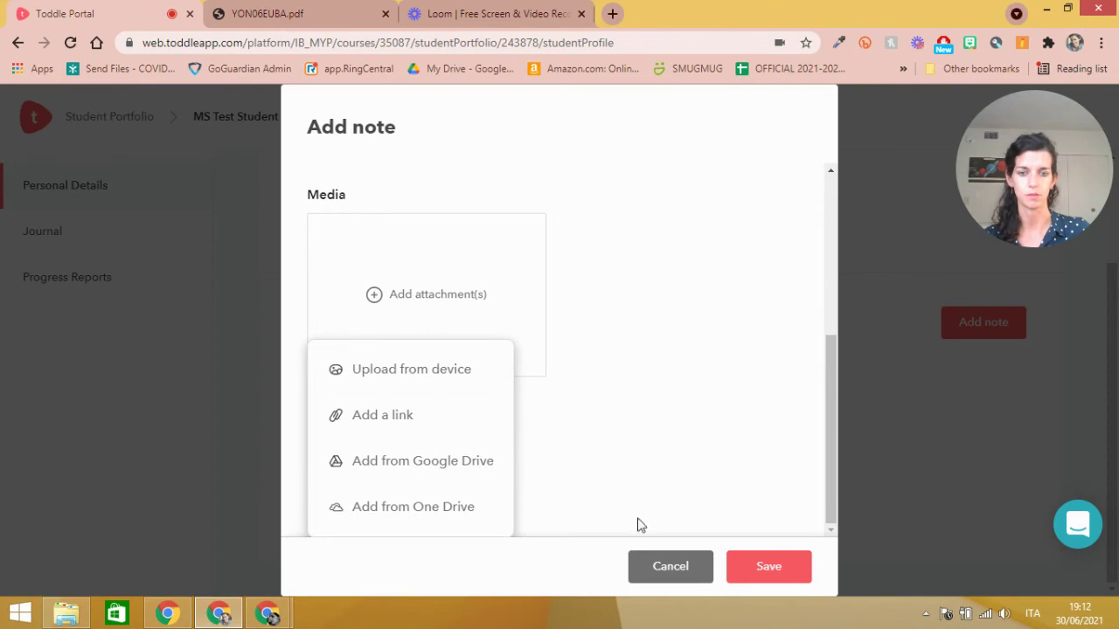
left_click(641, 570)
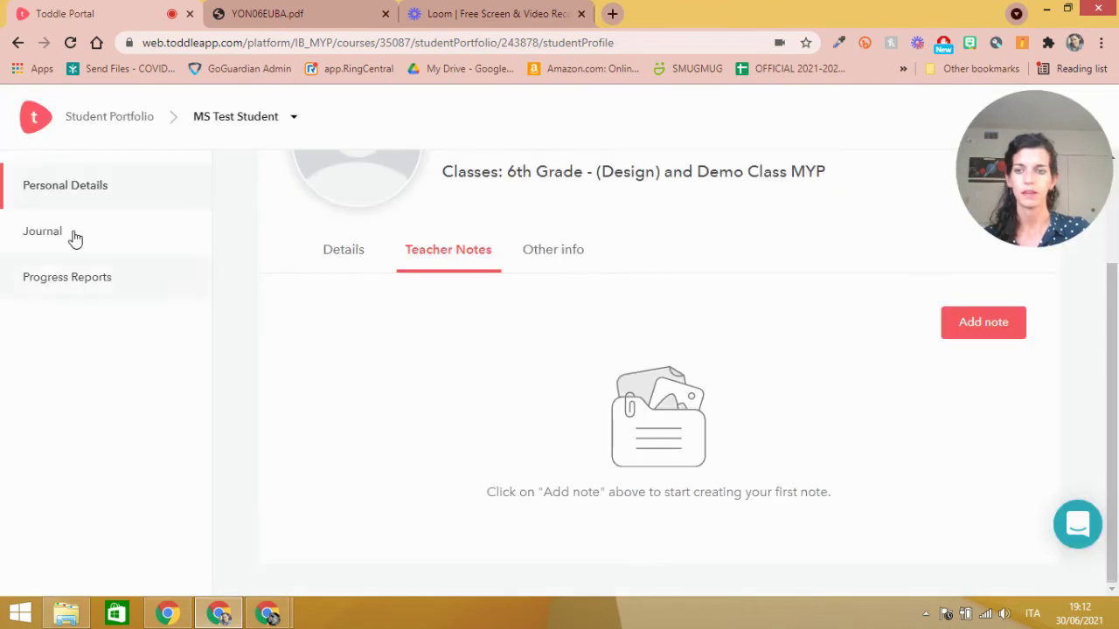
Step: Review MS Test Student's Other info and basic Details sections
left_click(567, 255)
scroll(490, 311, "down", 1)
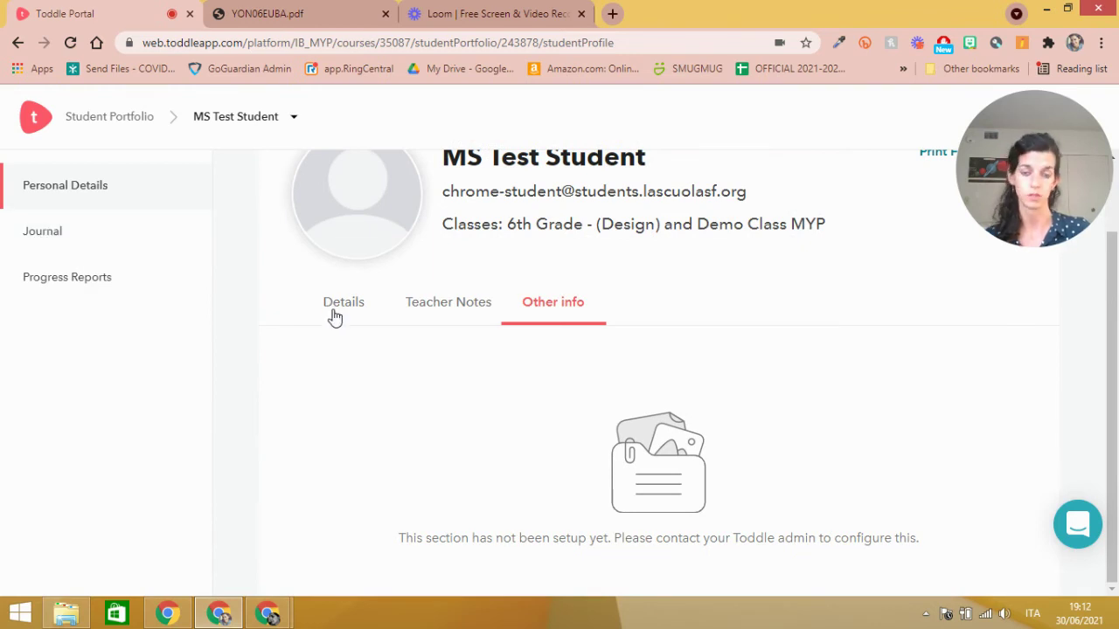
left_click(332, 310)
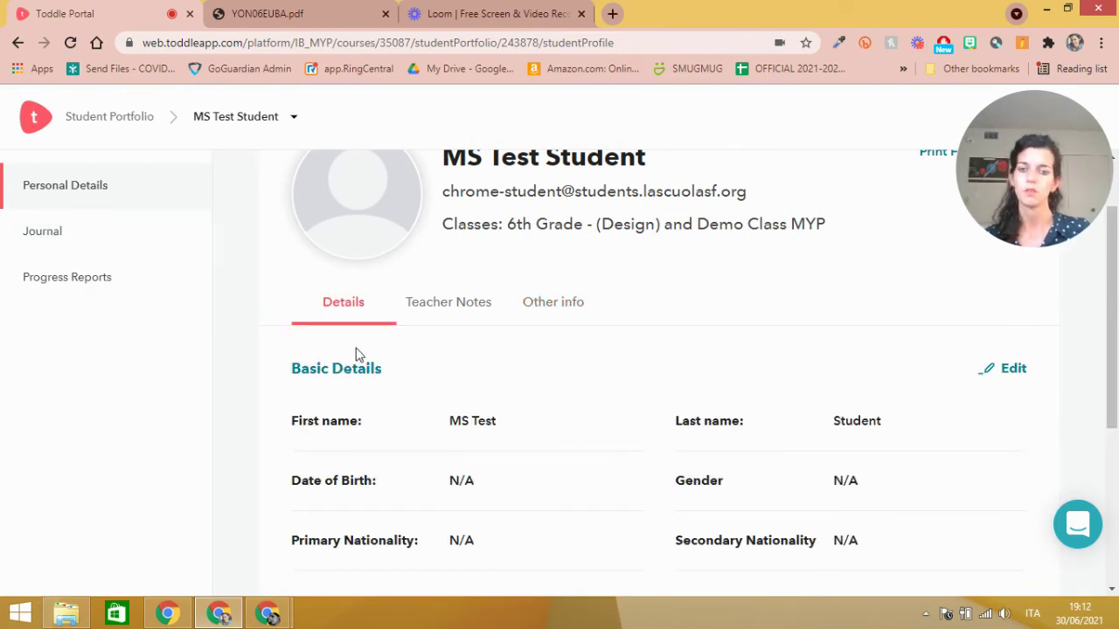
scroll(361, 356, "down", 2)
scroll(362, 359, "down", 2)
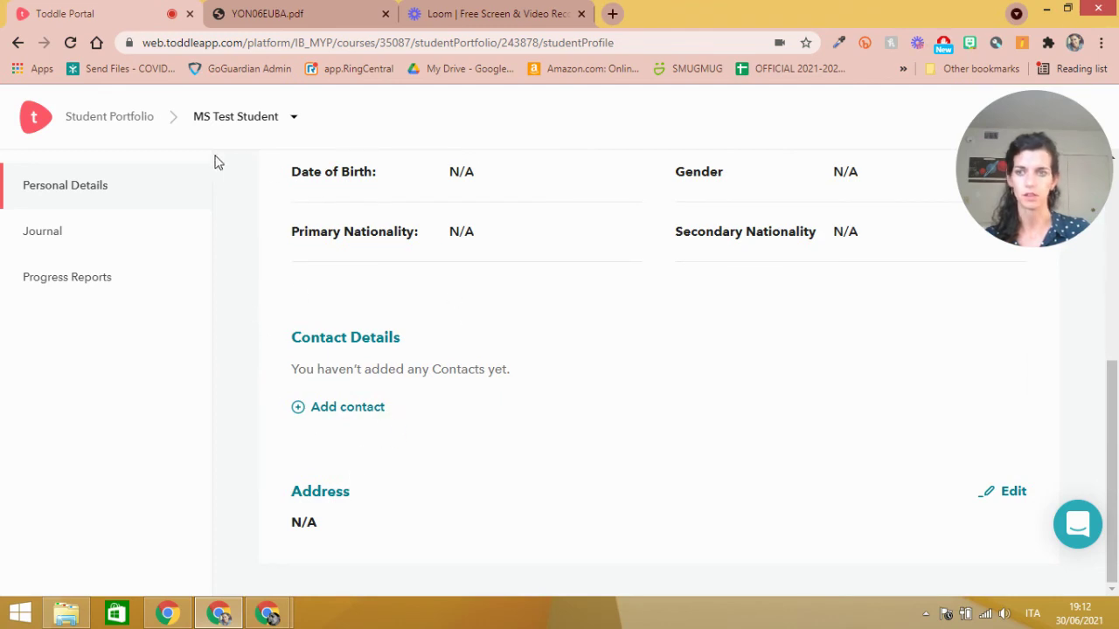
Step: Browse the student's Journal, with the tagged design-cycle photo and the student's note
left_click(70, 248)
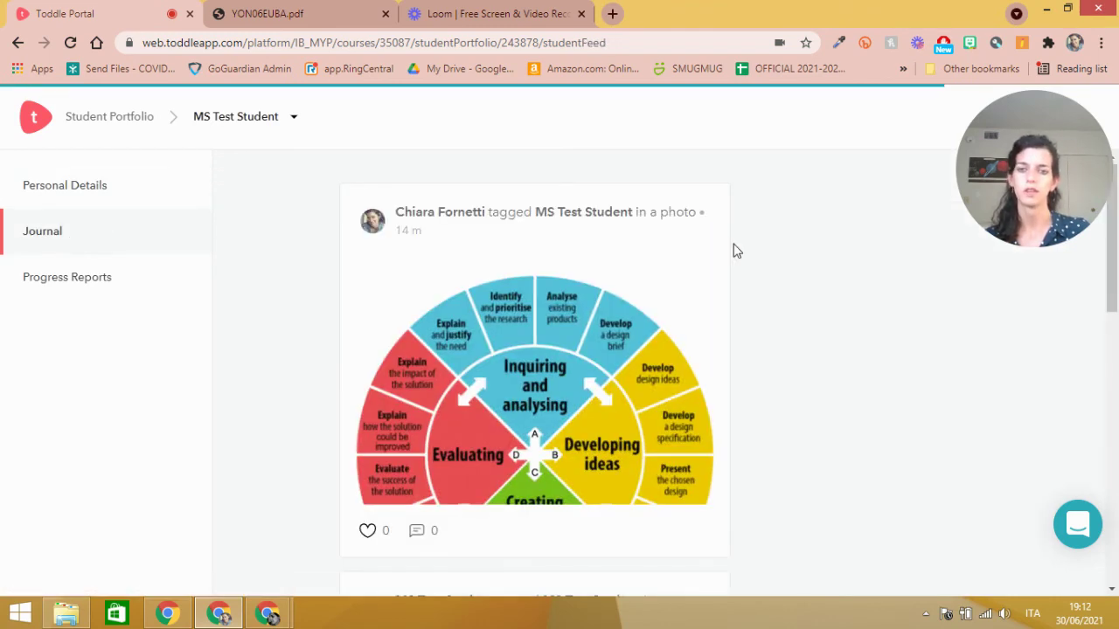
scroll(892, 253, "down", 4)
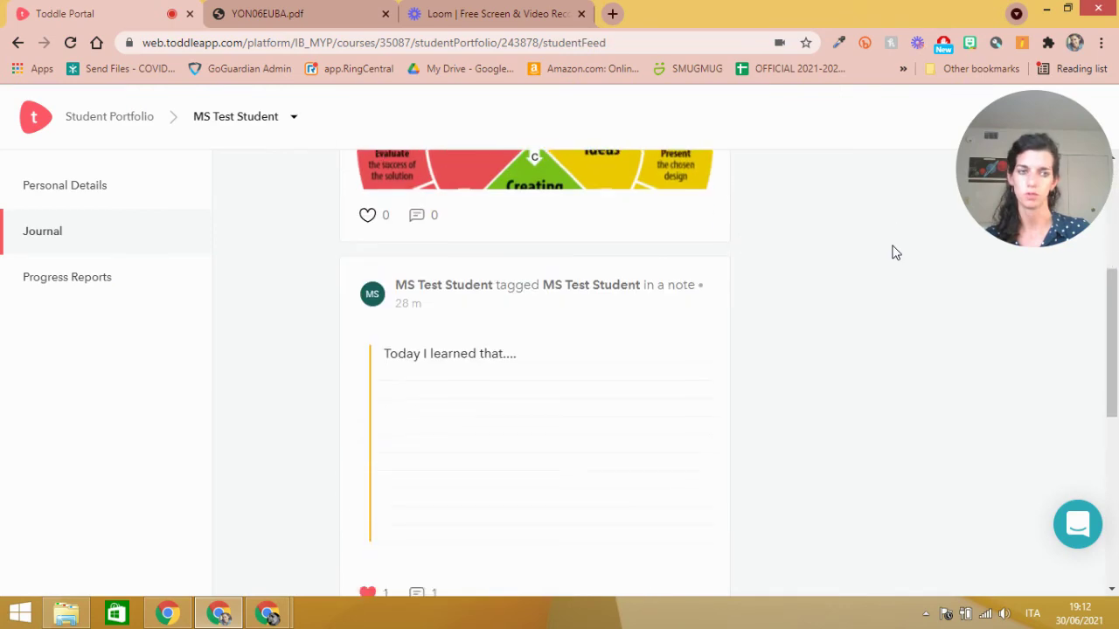
scroll(892, 252, "down", 3)
scroll(891, 252, "down", 3)
scroll(309, 238, "up", 5)
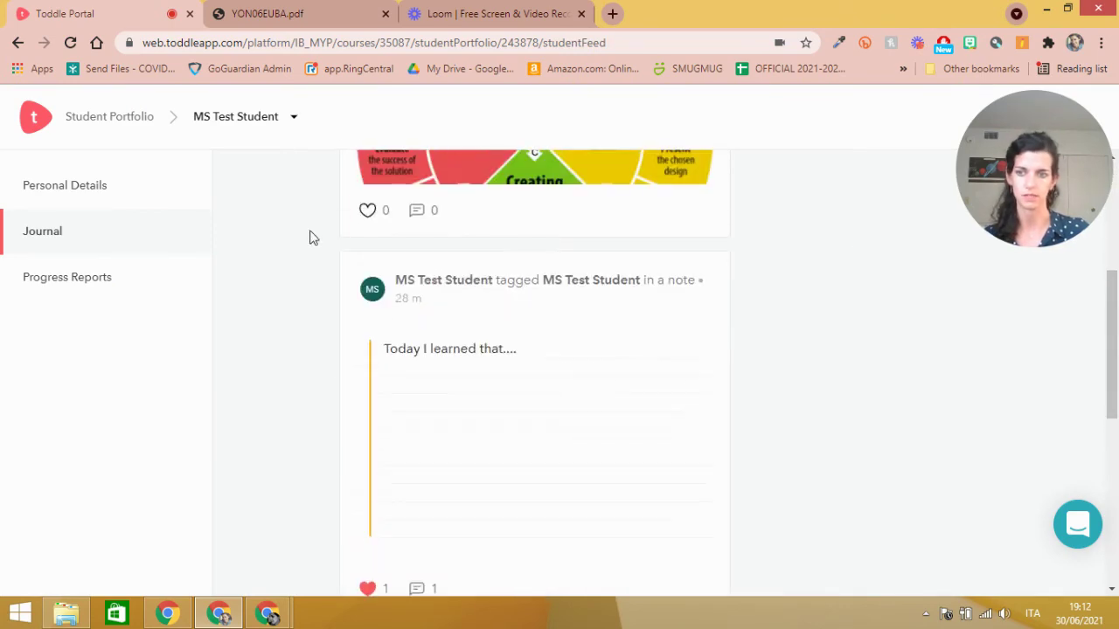
Step: Open MS Test Student's Progress Reports, which has no reports yet
left_click(106, 278)
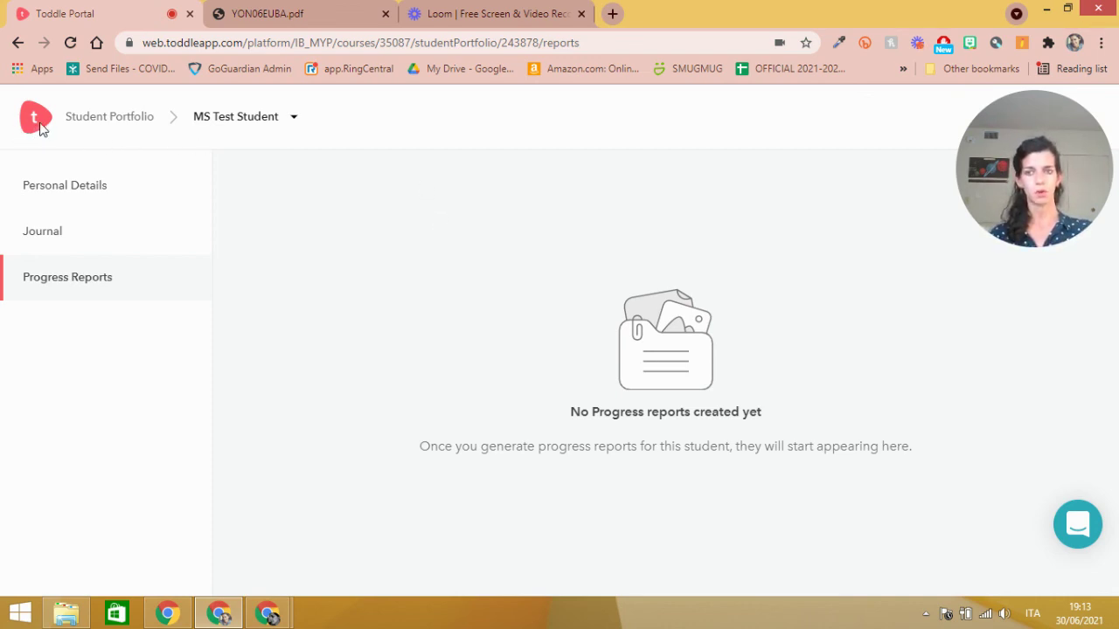
Step: Return to Demo Class MYP's Student Portfolio list through the Toddle logo
left_click(109, 117)
mouse_move(103, 417)
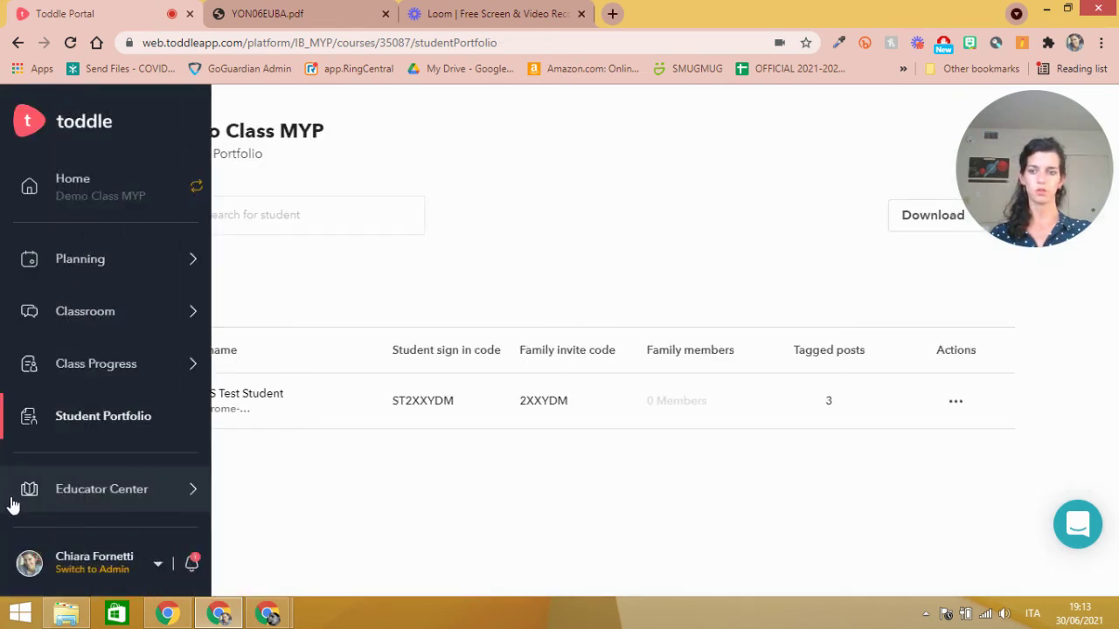